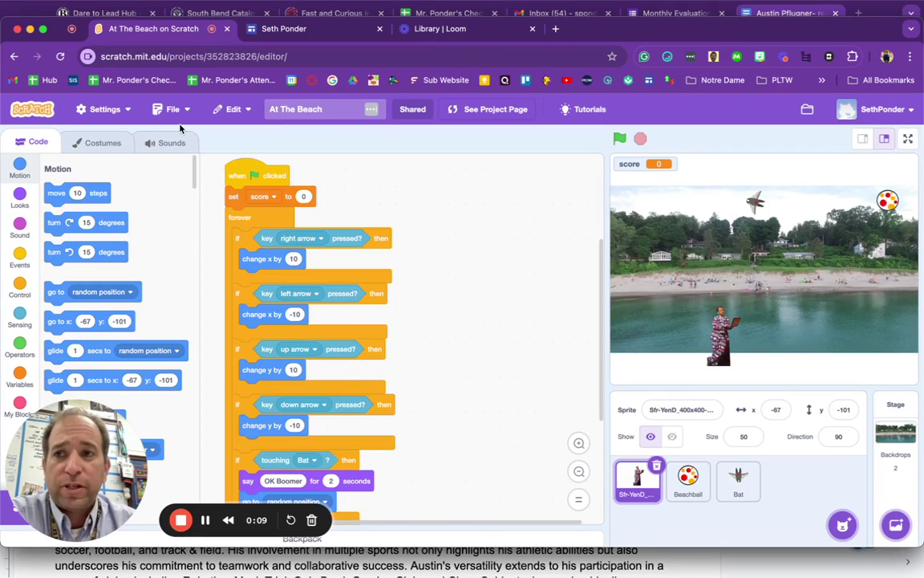
Step: Switch the browser showing the At The Beach Scratch editor to full screen
click(44, 29)
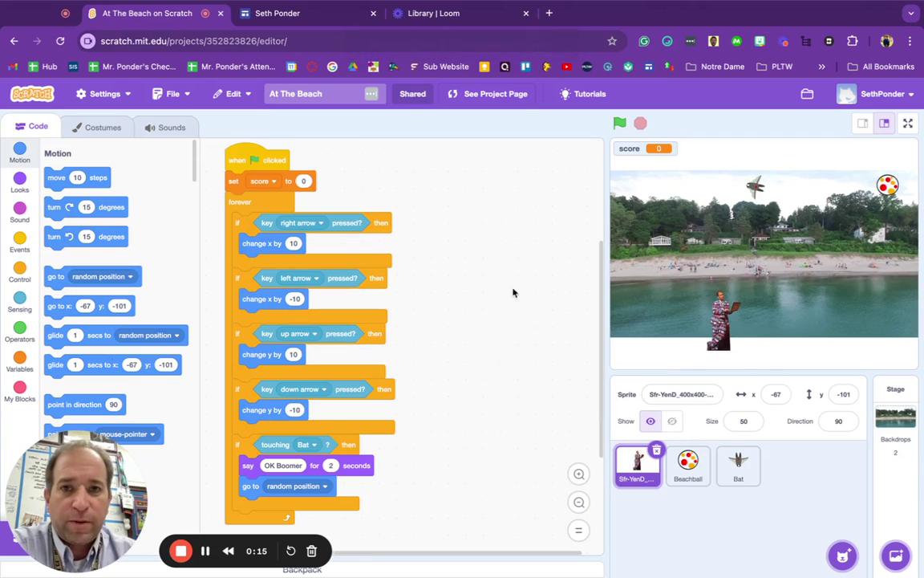
Step: Copy the At The Beach embed code from its project page and return to Google Sites
click(483, 96)
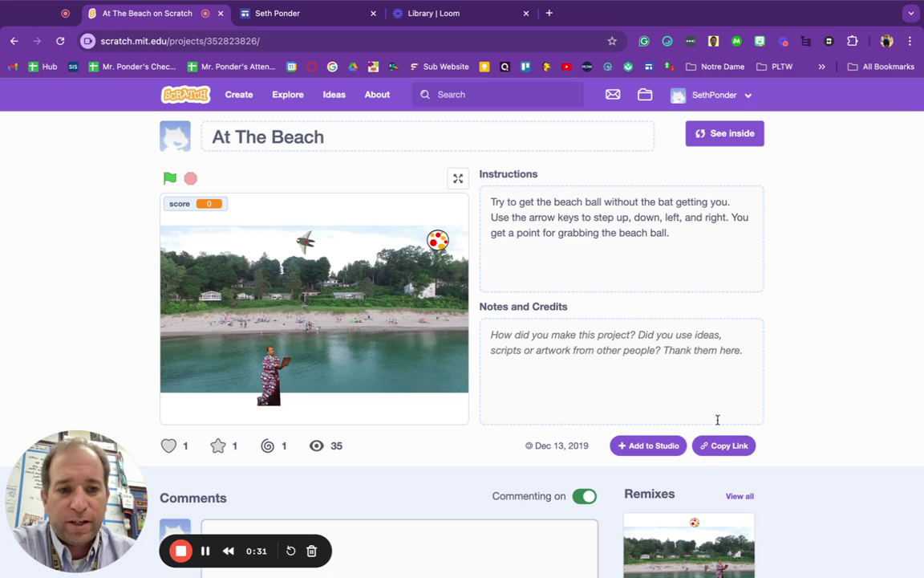
click(720, 448)
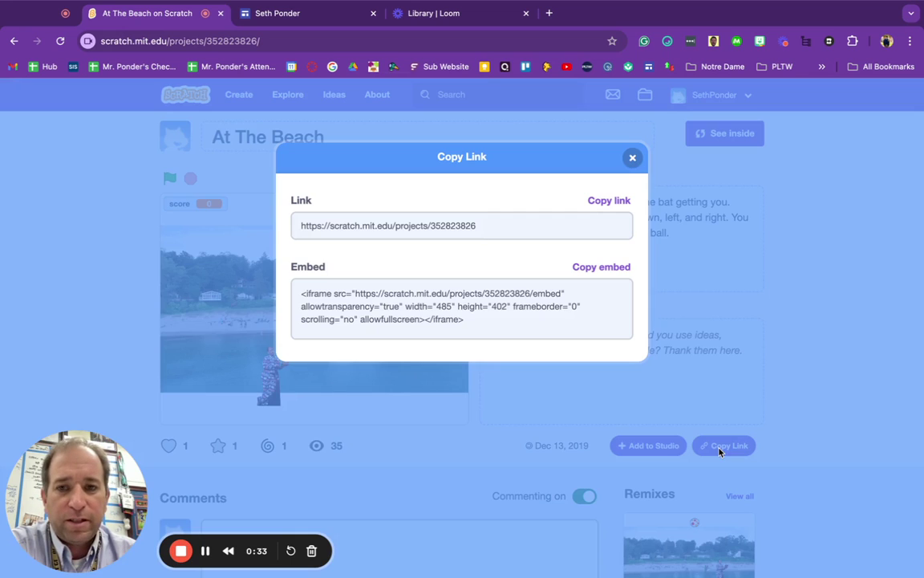
click(592, 269)
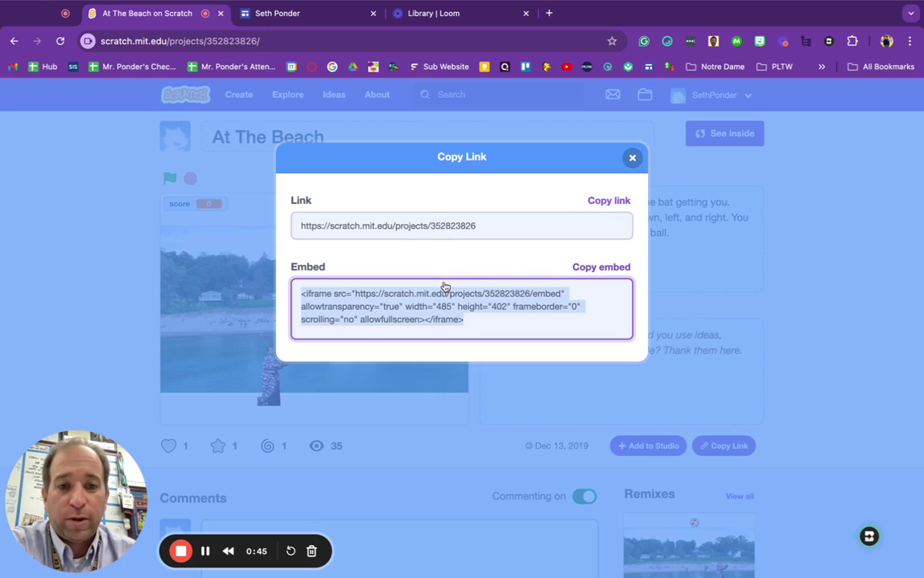
click(589, 268)
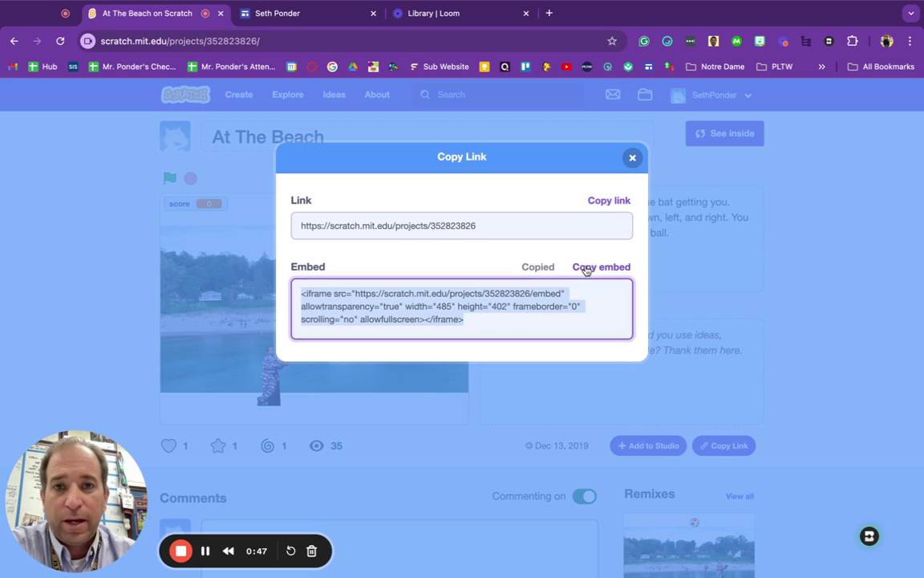
click(339, 16)
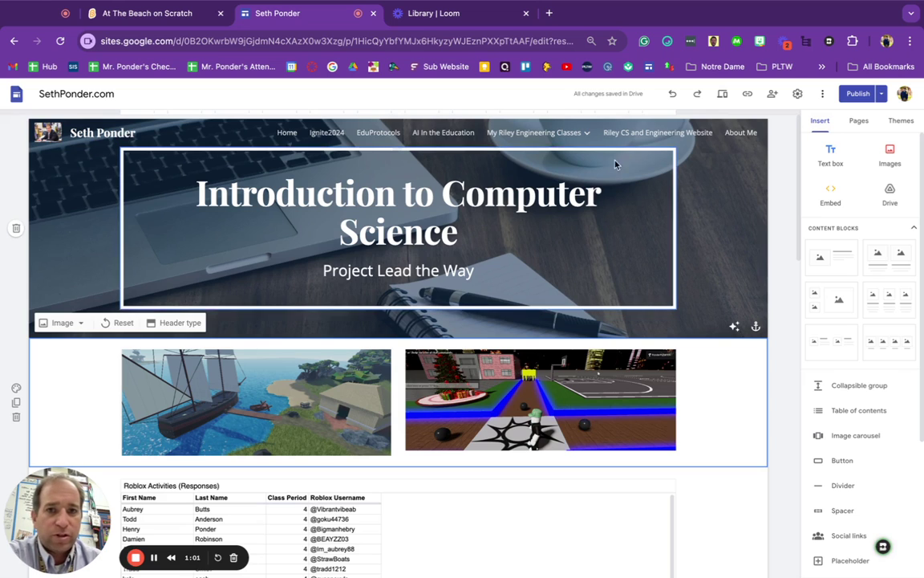
Step: Insert the At The Beach embed code as an embedded Scratch game on the class page
click(833, 195)
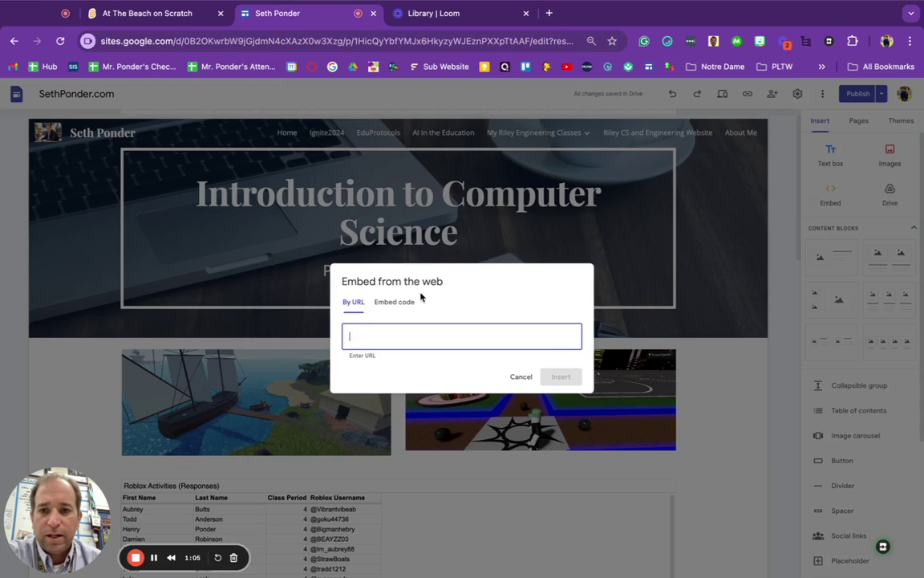
click(394, 303)
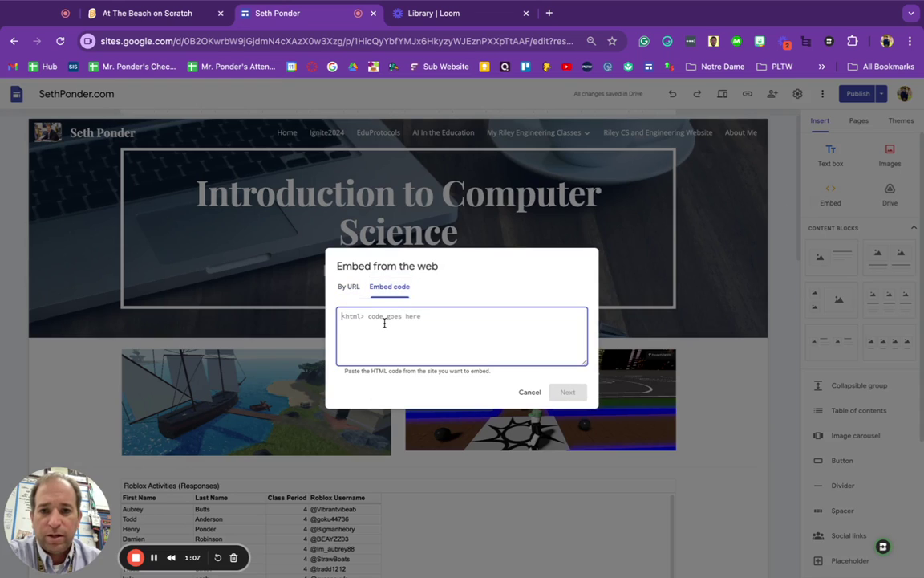
key(super+v)
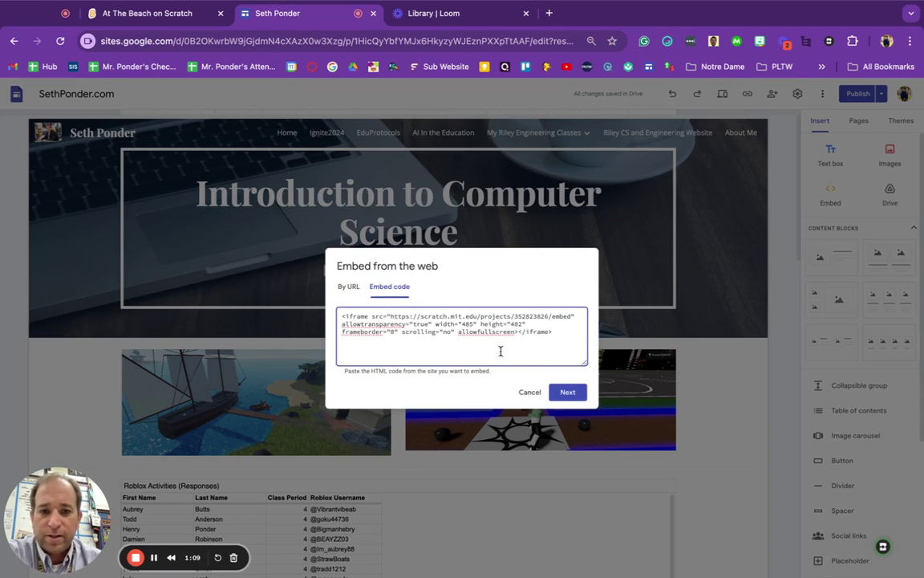
click(568, 392)
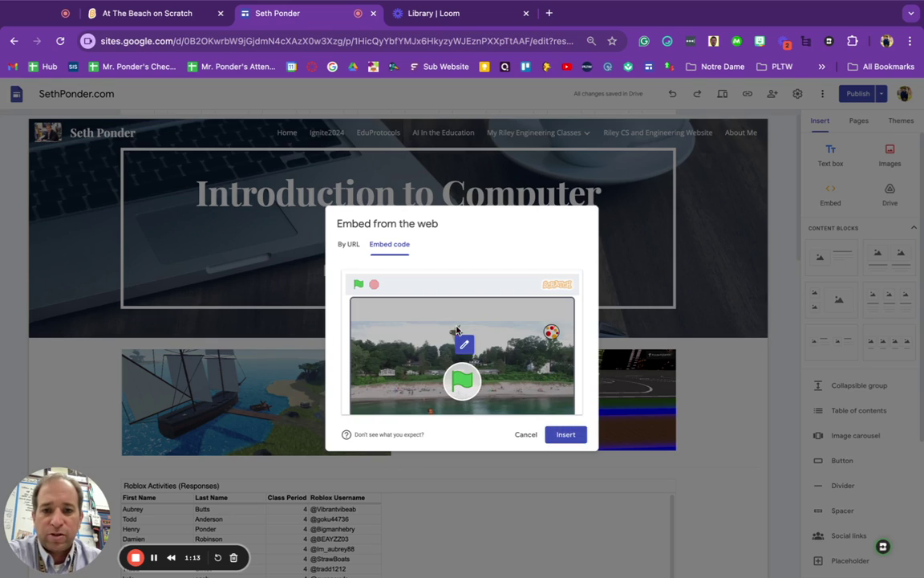
click(571, 437)
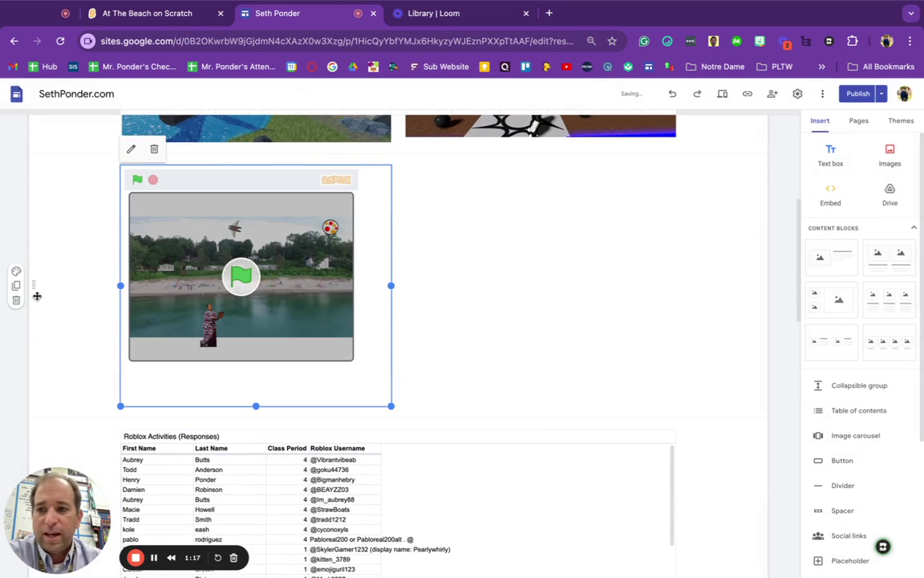
Step: Move the Scratch game section up and place a half-width text box beside it
mouse_move(35, 289)
mouse_down()
mouse_move(16, 192)
mouse_move(29, 165)
mouse_move(17, 275)
mouse_move(31, 260)
mouse_move(33, 273)
mouse_up()
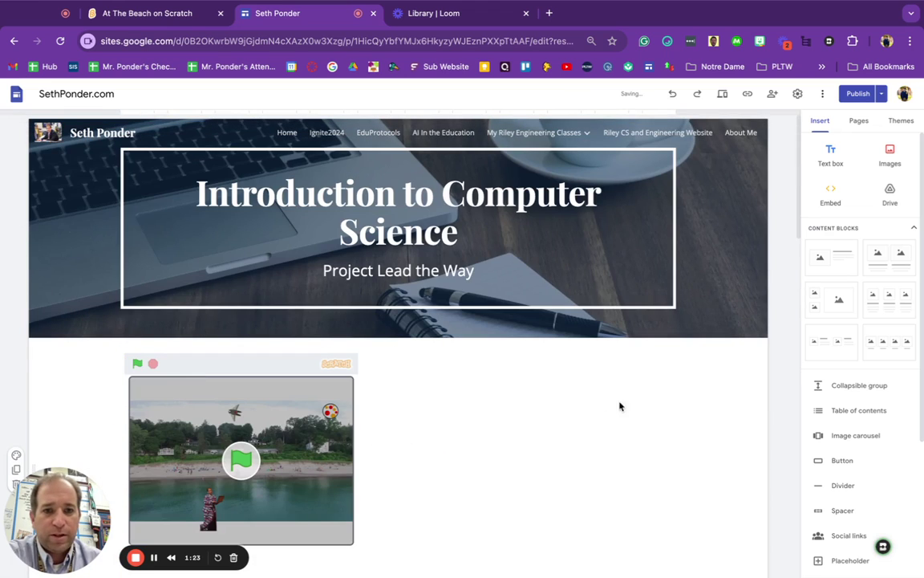
click(831, 155)
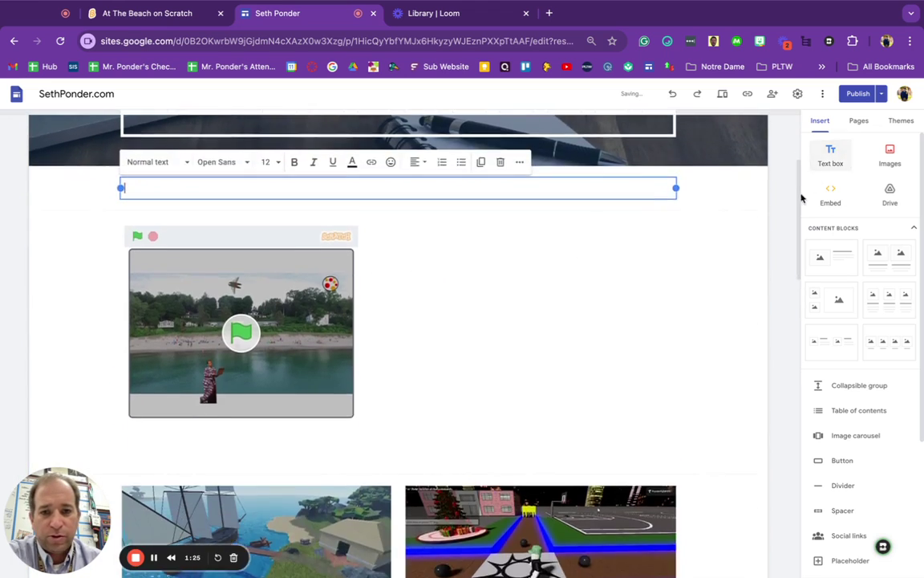
drag(118, 175, 405, 175)
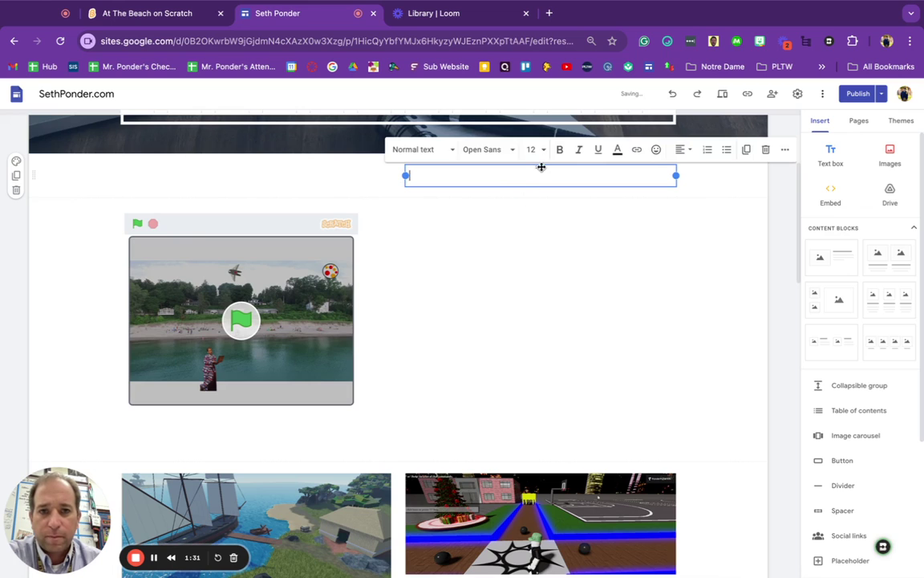
drag(541, 167, 548, 267)
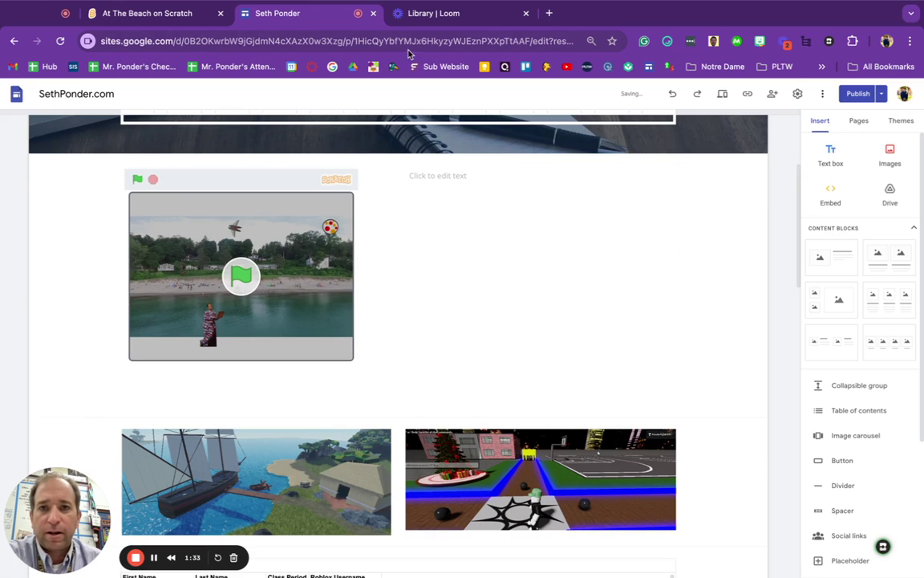
Step: Paste the At The Beach instructions from Scratch into the text box beside the game
click(118, 13)
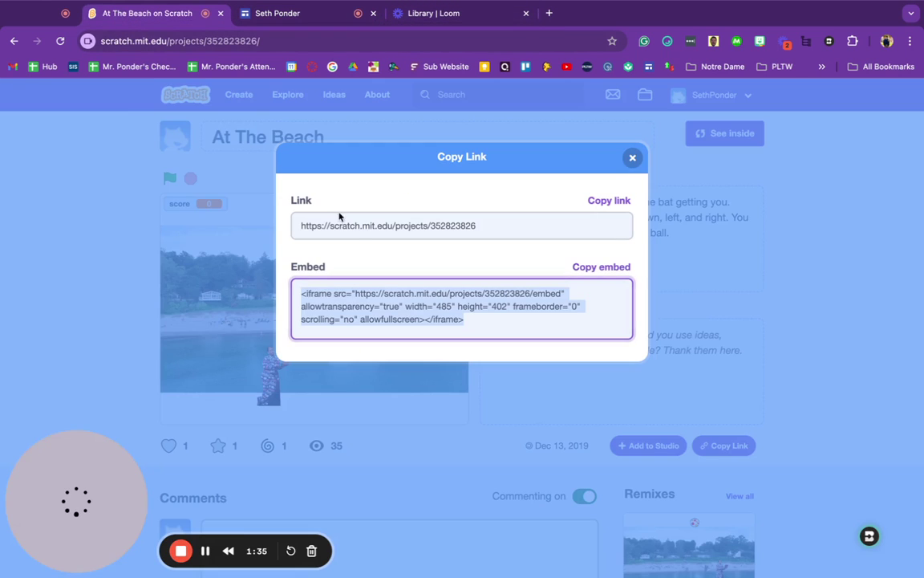
click(633, 158)
triple_click(609, 233)
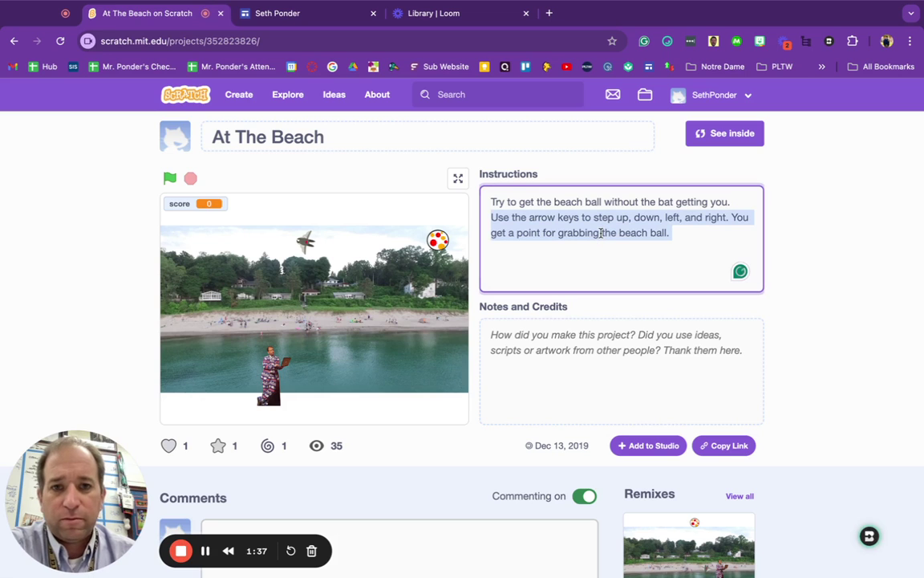
drag(674, 238, 492, 200)
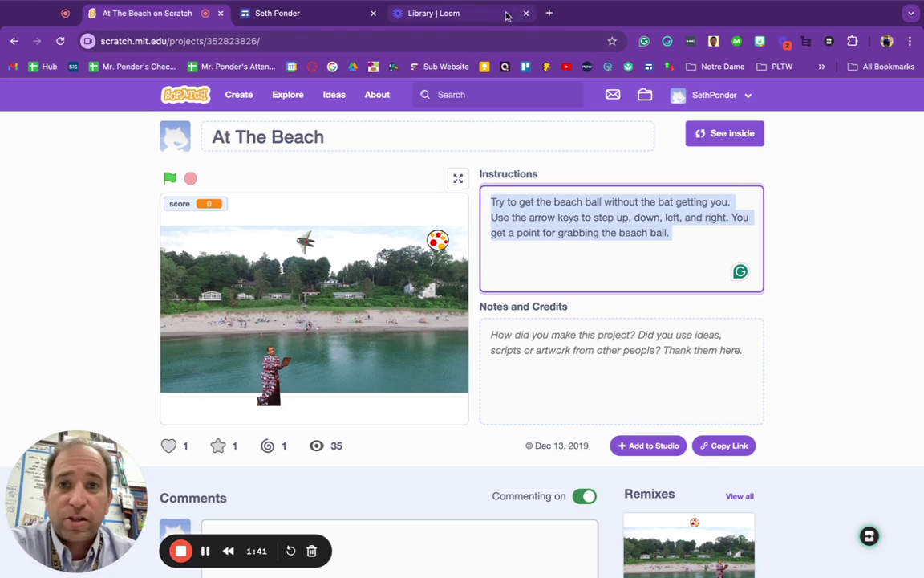
click(305, 19)
click(434, 177)
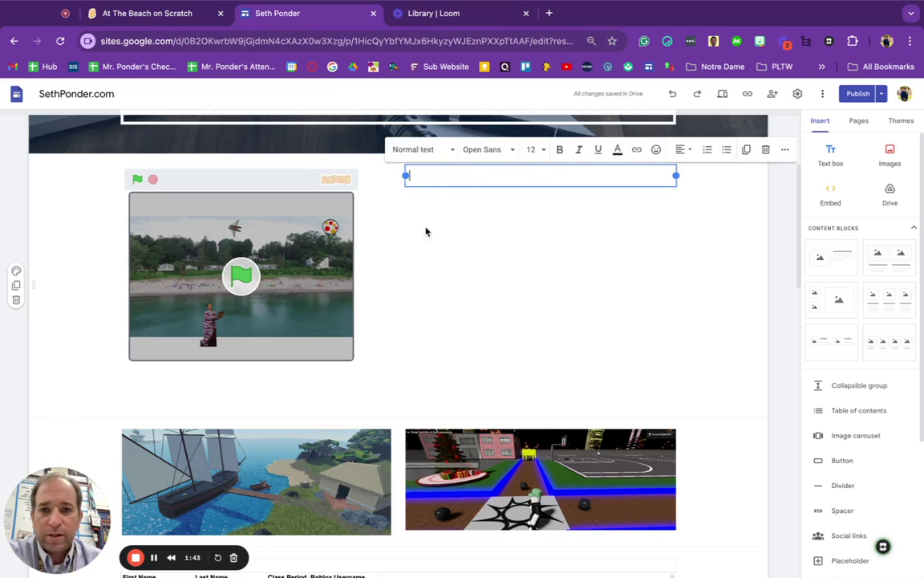
key(ctrl+v)
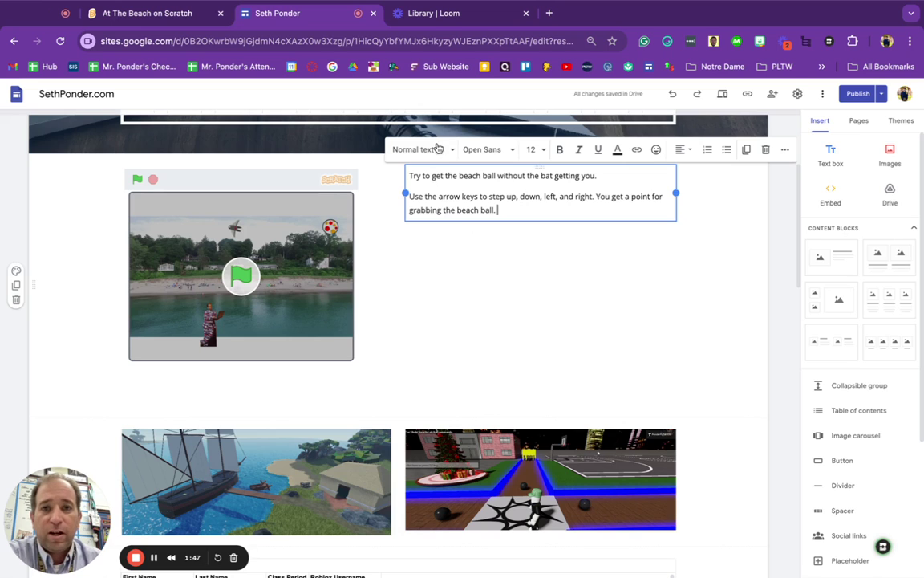
click(154, 13)
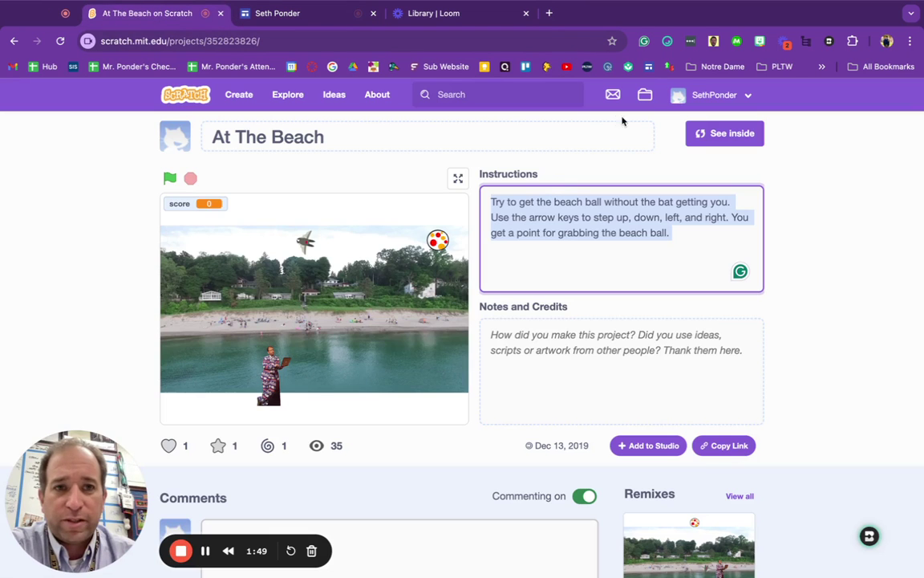
Step: Open the Dance project from My Stuff and copy its embed code from its project page
click(646, 95)
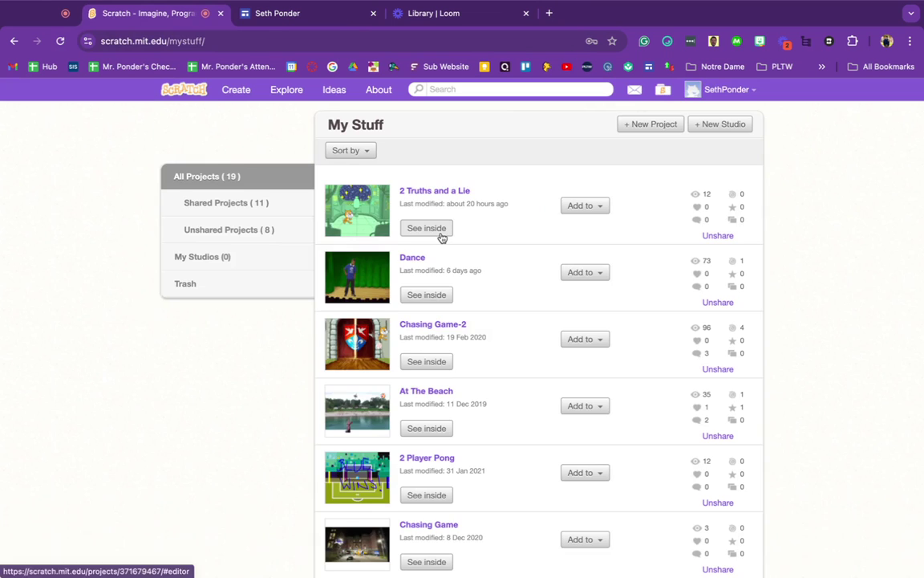
click(422, 295)
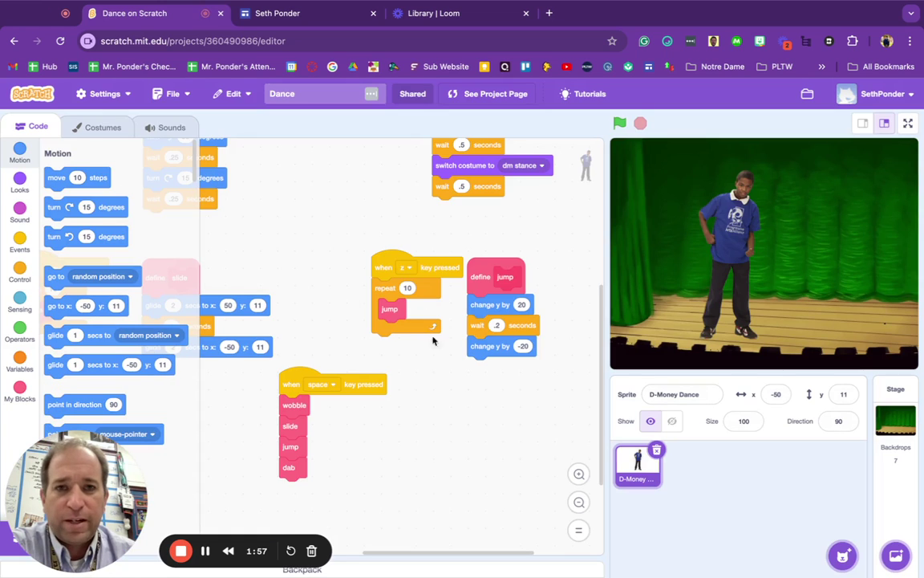
click(492, 96)
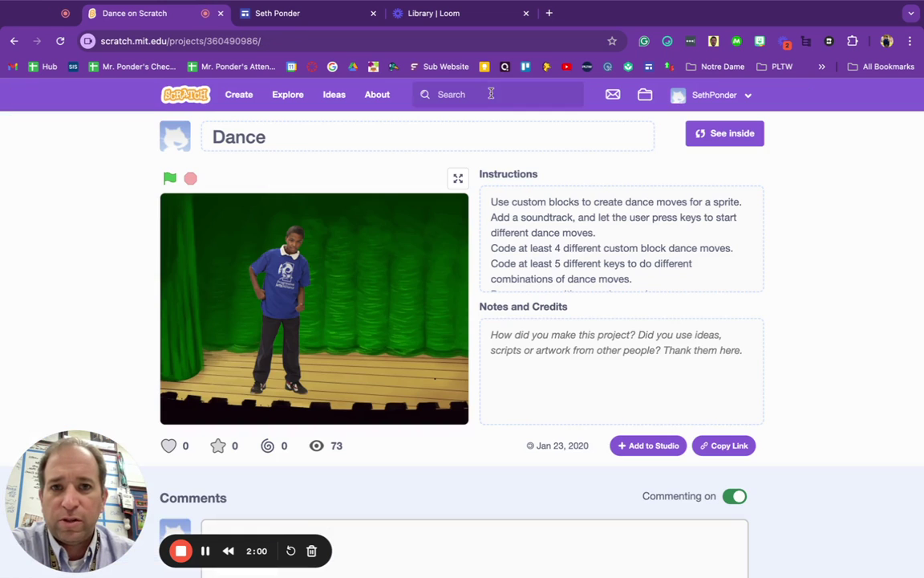
click(726, 446)
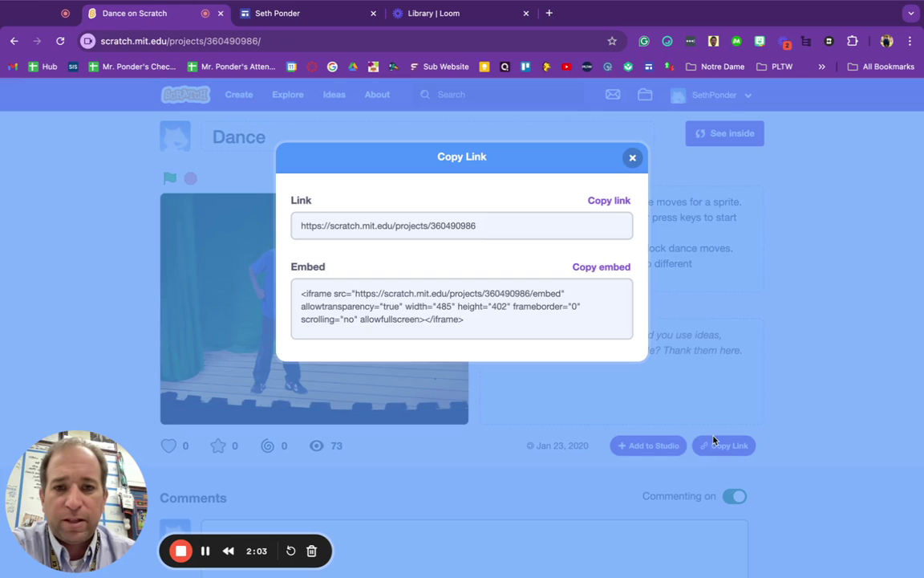
click(607, 270)
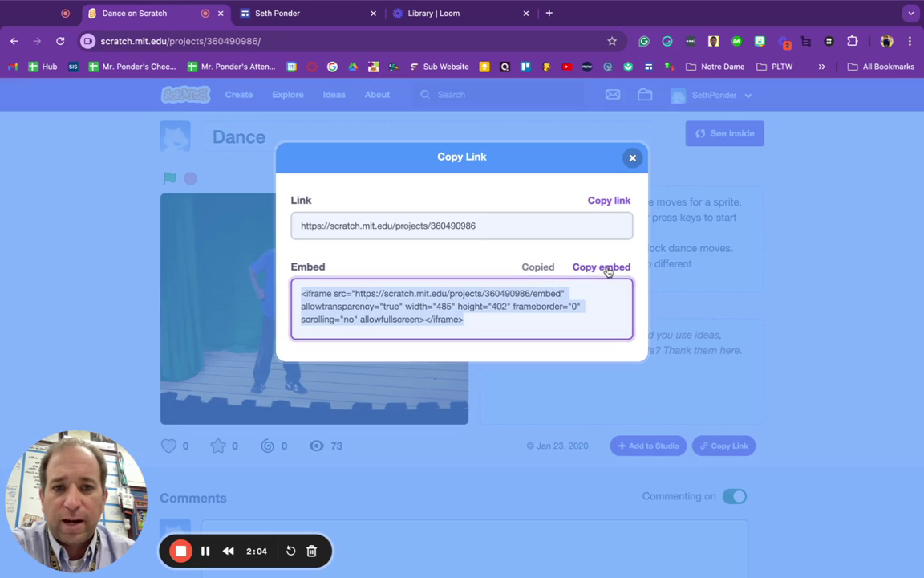
Step: Embed the Dance project's code as a new Scratch game on the Google Sites page
click(311, 18)
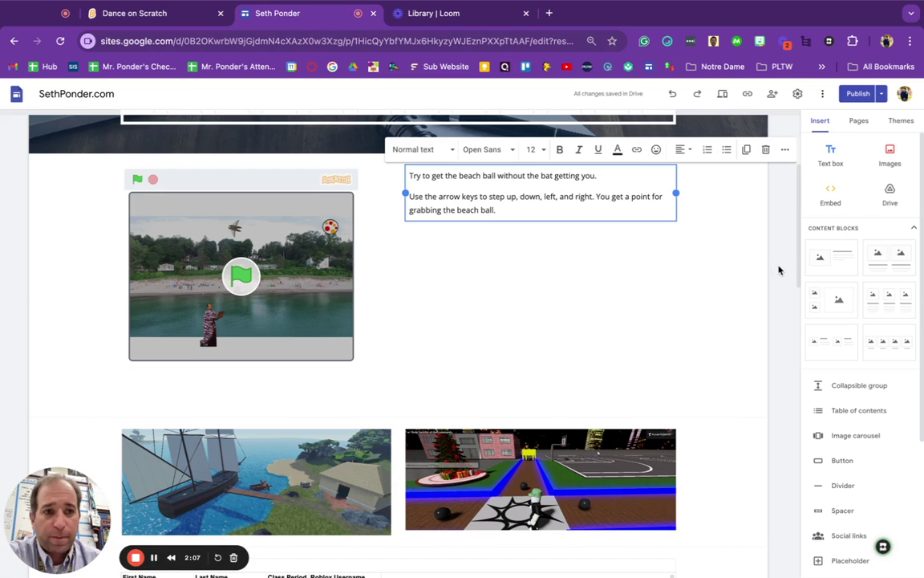
click(835, 195)
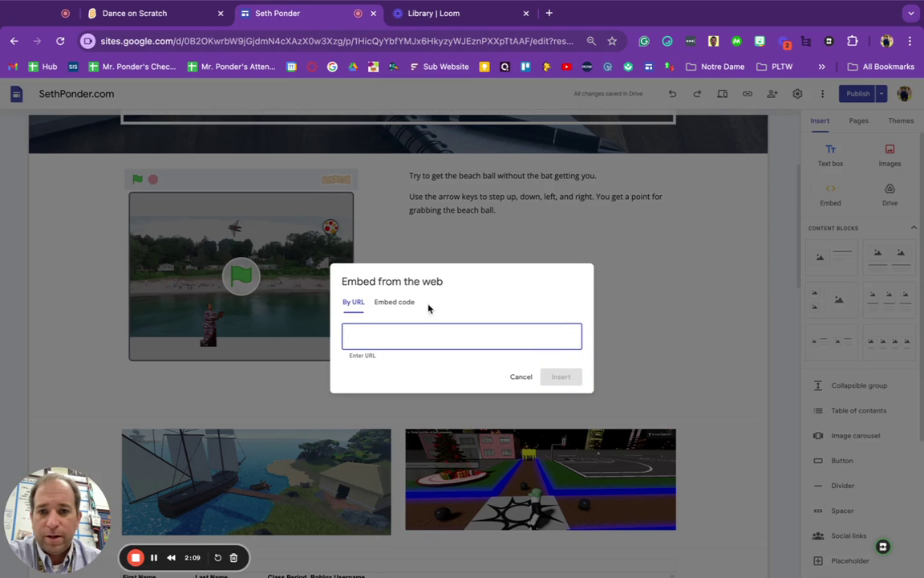
click(394, 302)
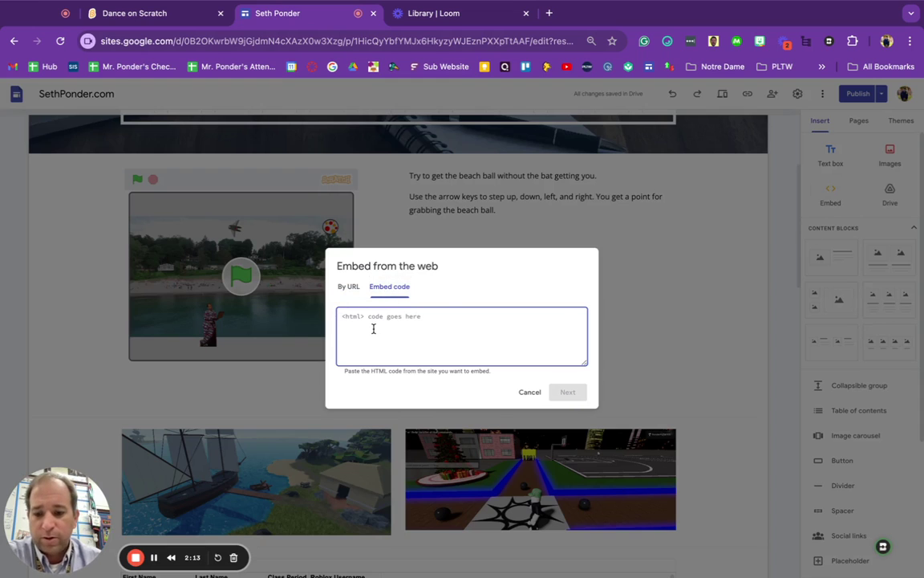
key(ctrl+v)
click(573, 387)
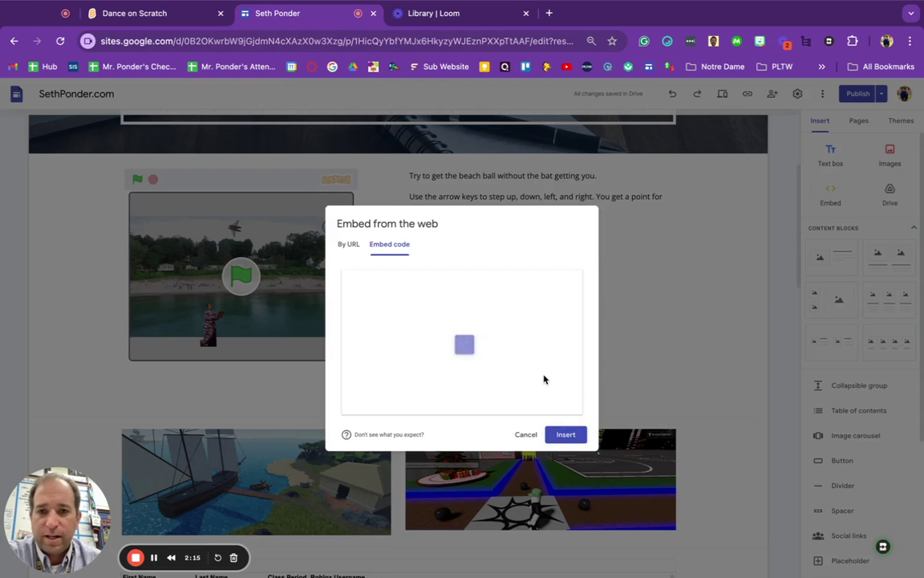
click(579, 439)
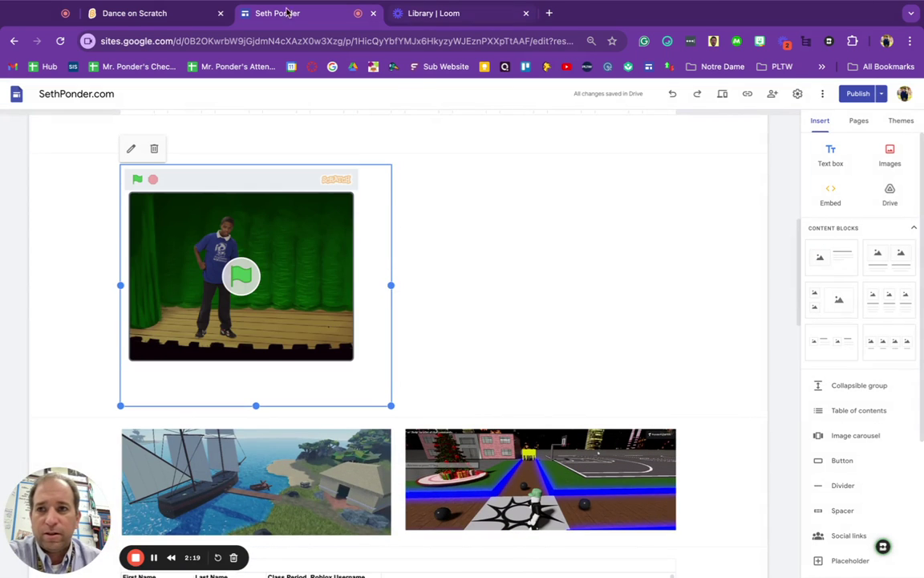
Step: Copy the Dance project's instructions text from its Scratch project page
click(134, 13)
click(631, 157)
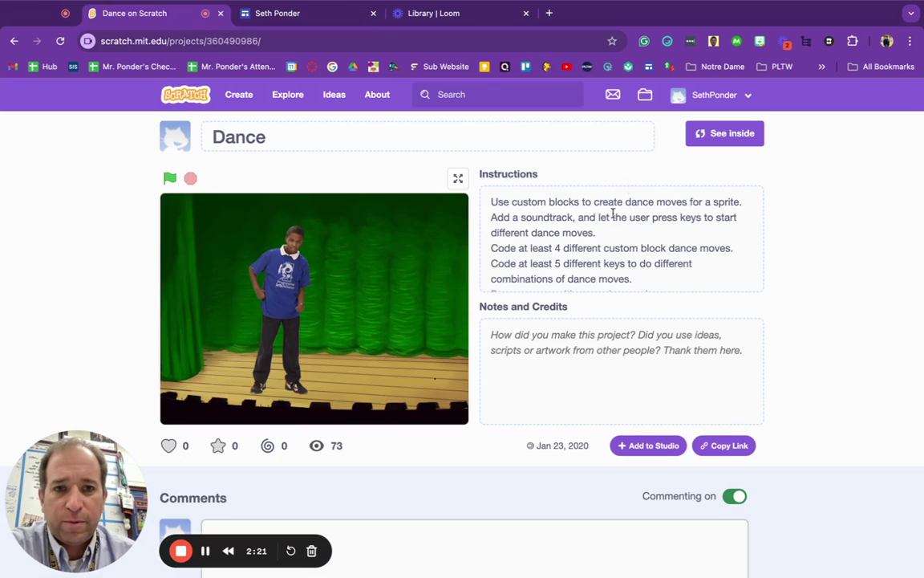
click(541, 242)
drag(487, 200, 671, 351)
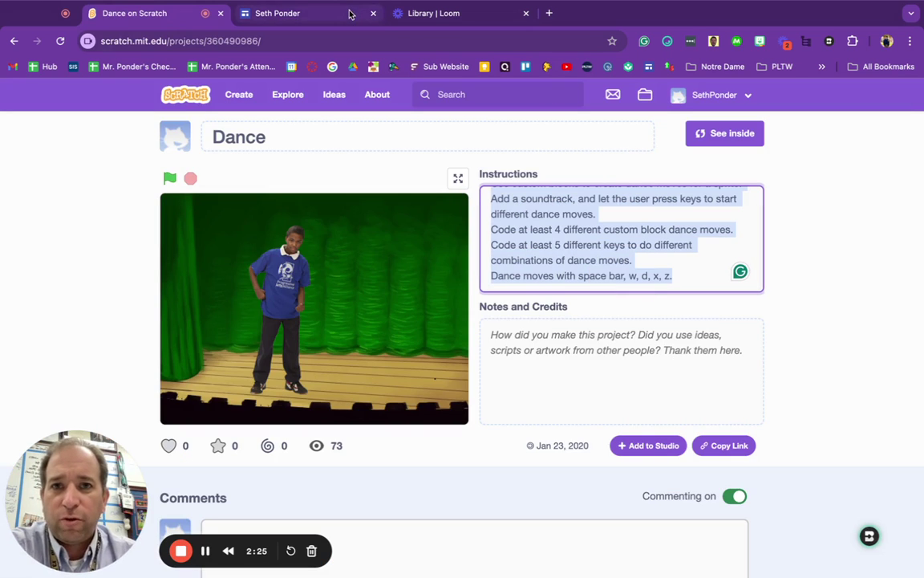
click(277, 13)
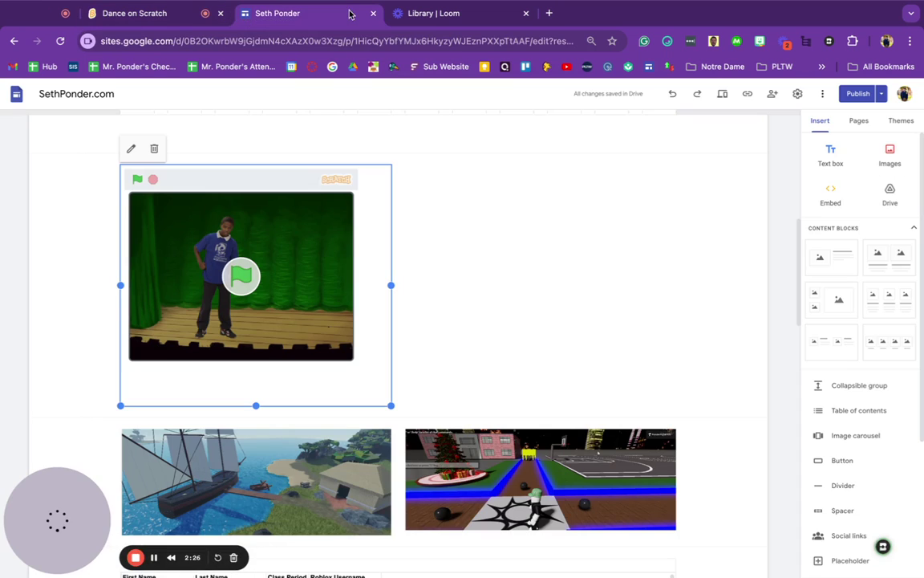
Step: Add a narrowed text box beside the Dance embed and paste its instructions into it
click(682, 232)
click(831, 152)
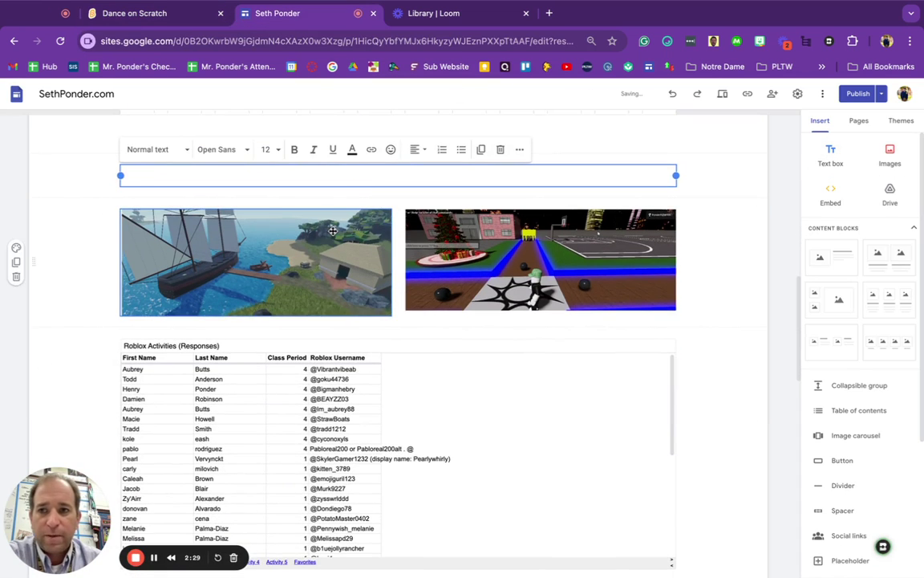
drag(121, 175, 431, 177)
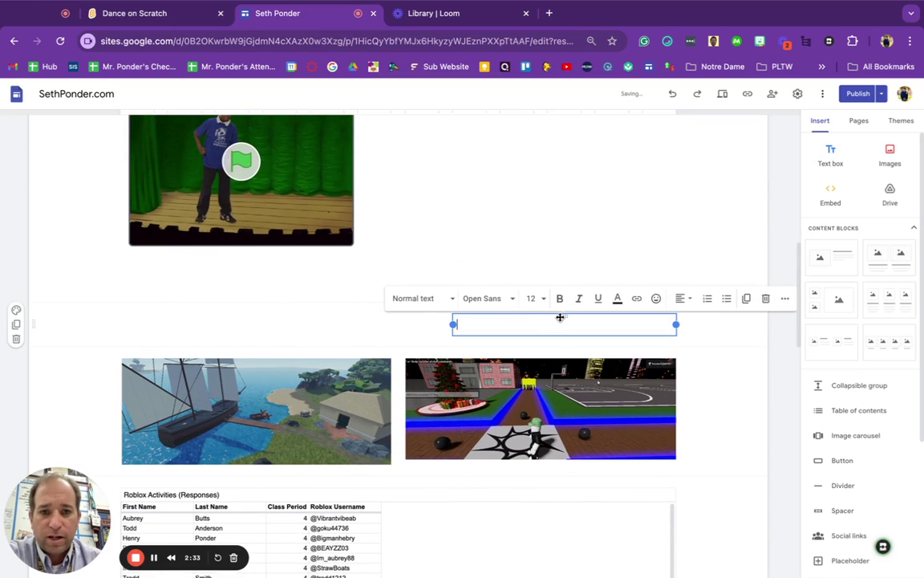
drag(560, 318, 527, 191)
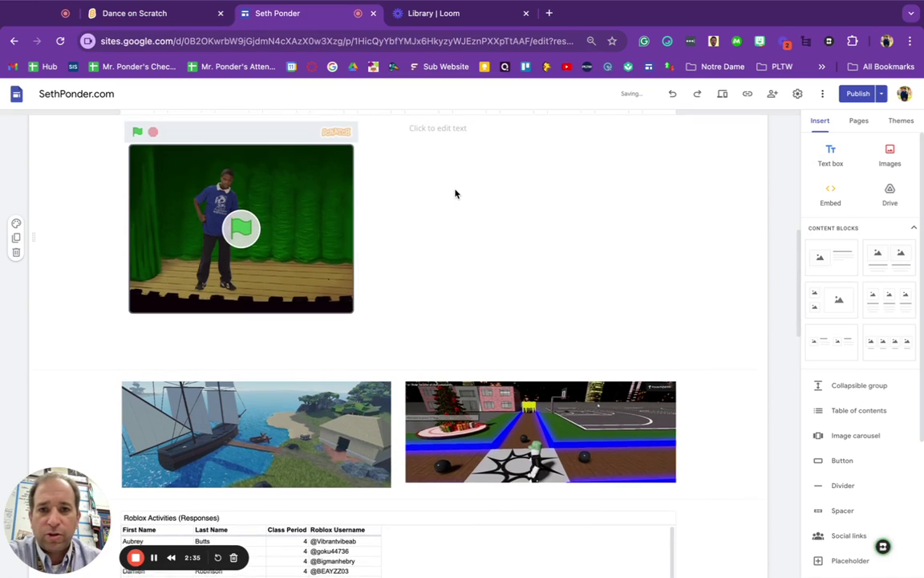
click(444, 185)
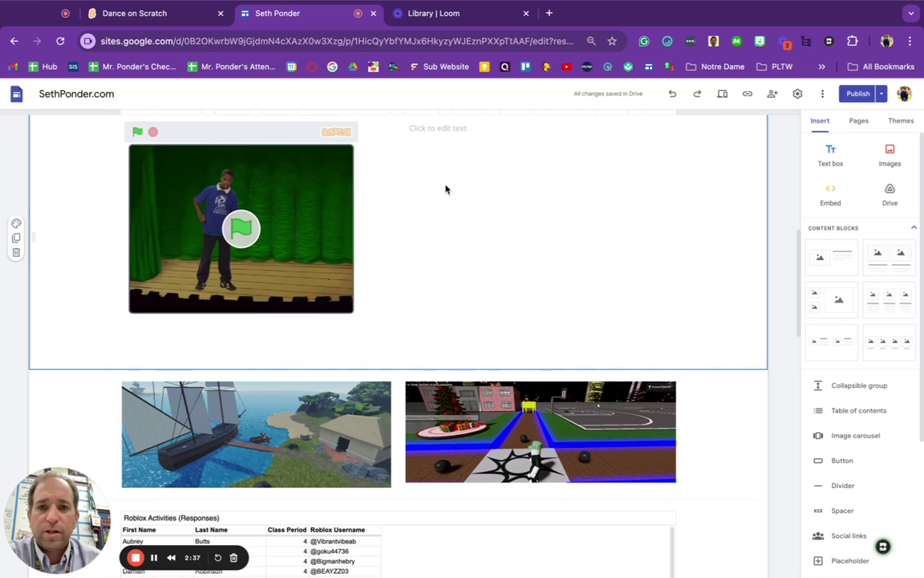
click(441, 130)
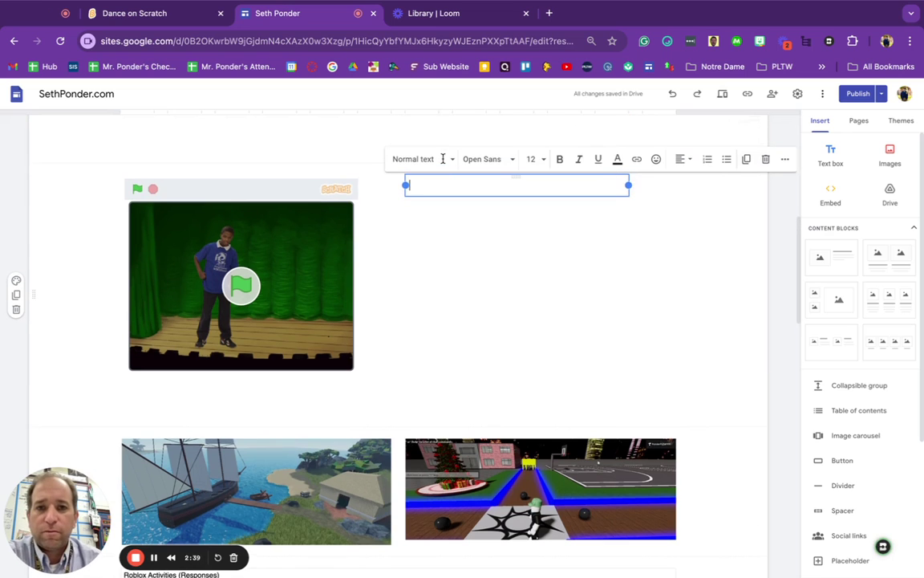
key(ctrl+v)
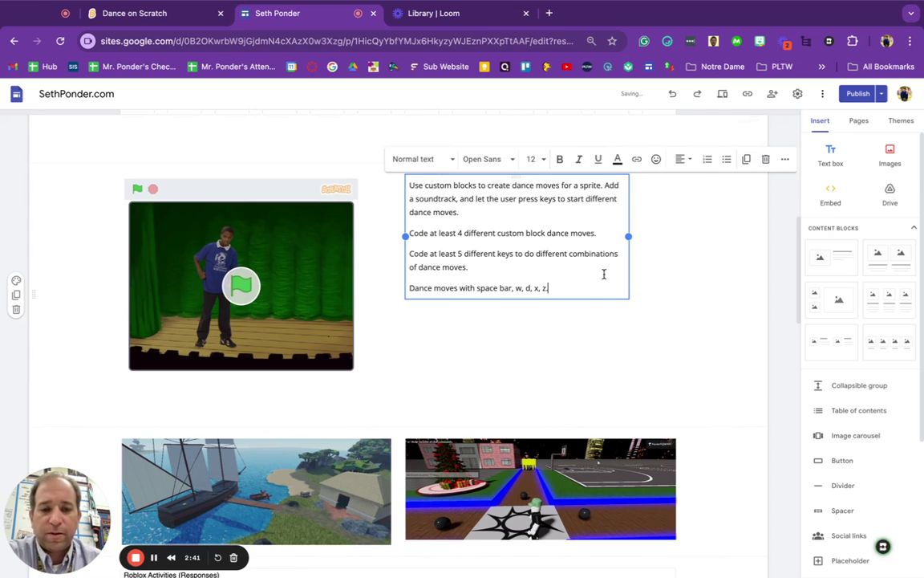
click(583, 317)
scroll(500, 308, up, 3)
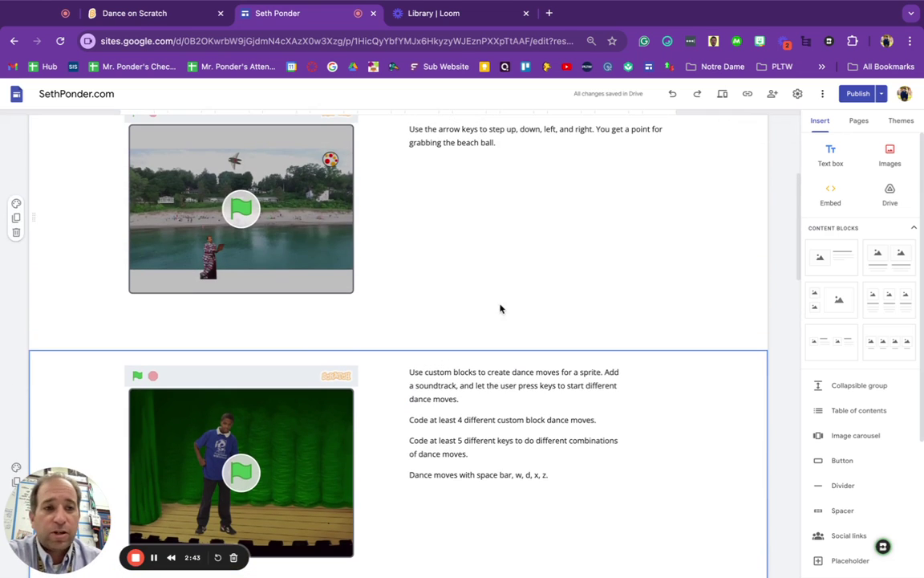
Step: Publish the class page, sharing Majority Vote.mp4 with visitors, and copy the published site link
click(854, 97)
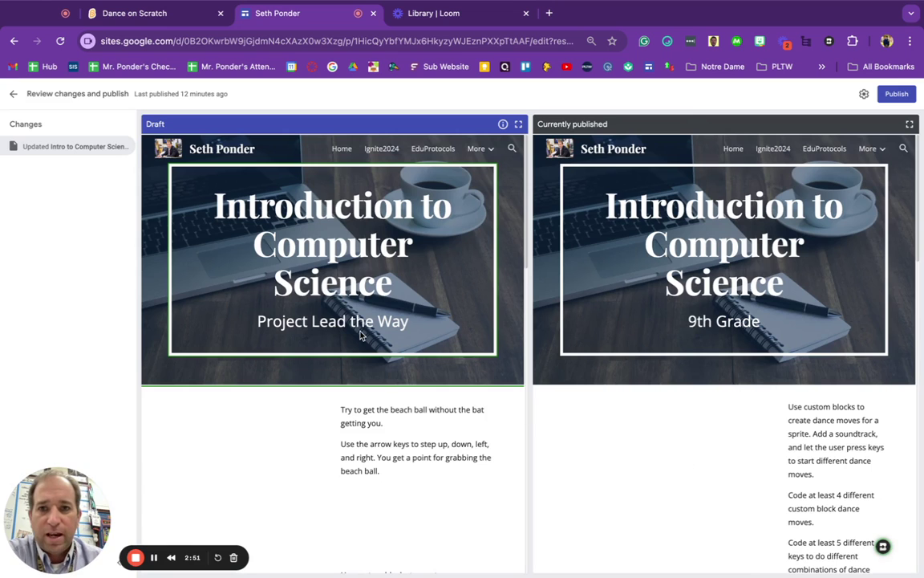
scroll(361, 335, down, 10)
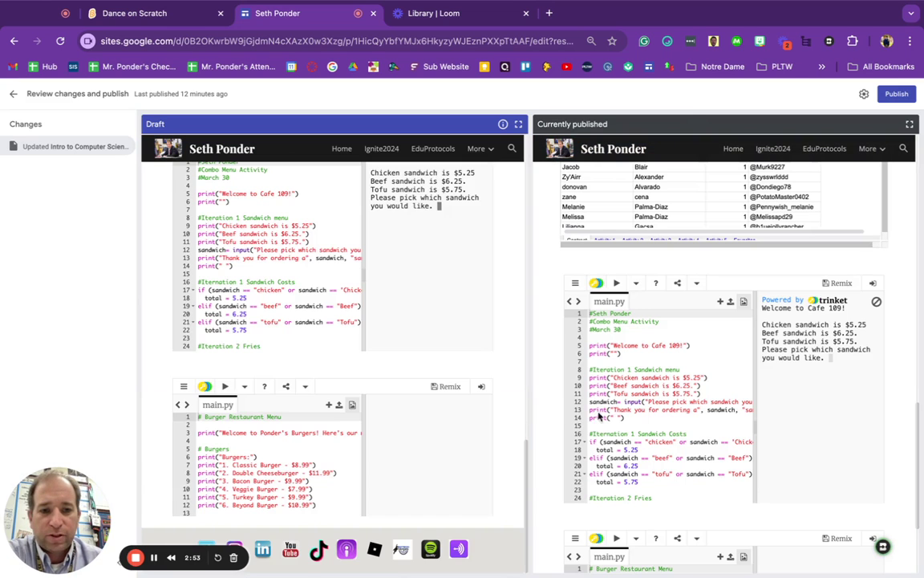
scroll(411, 303, up, 10)
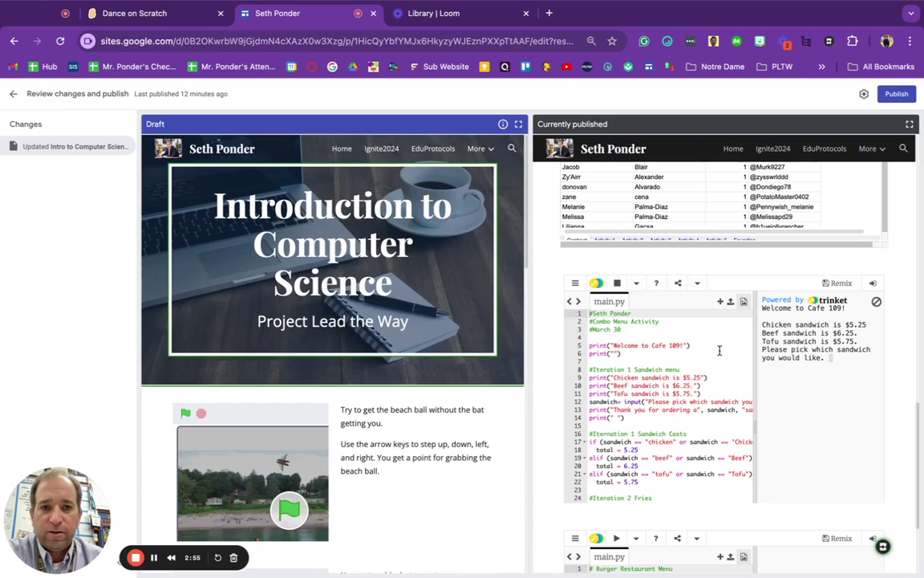
scroll(726, 350, up, 5)
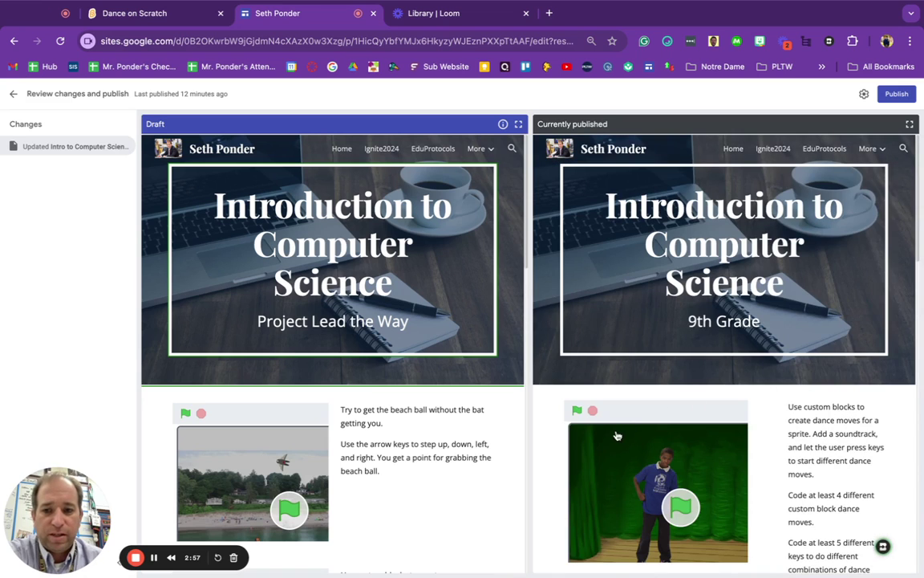
click(887, 96)
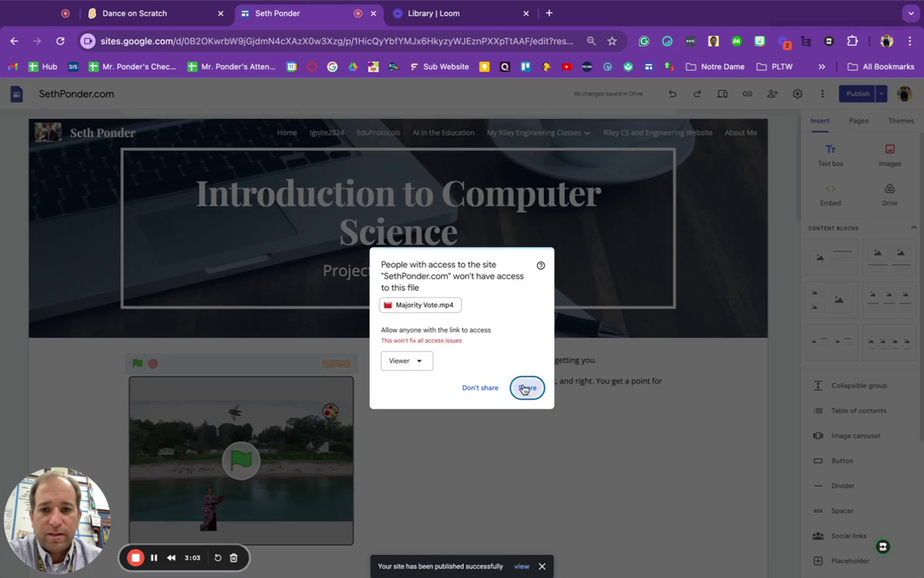
click(528, 387)
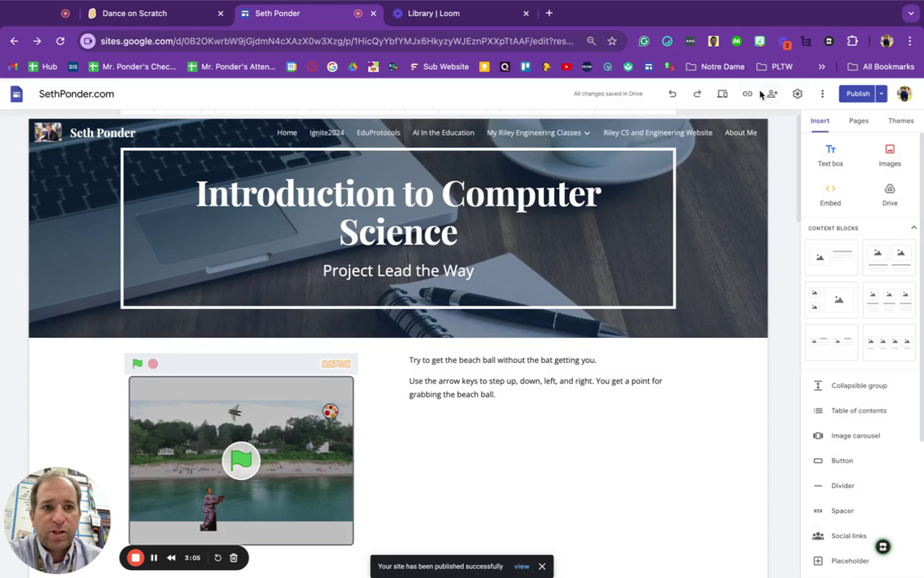
click(747, 93)
click(570, 333)
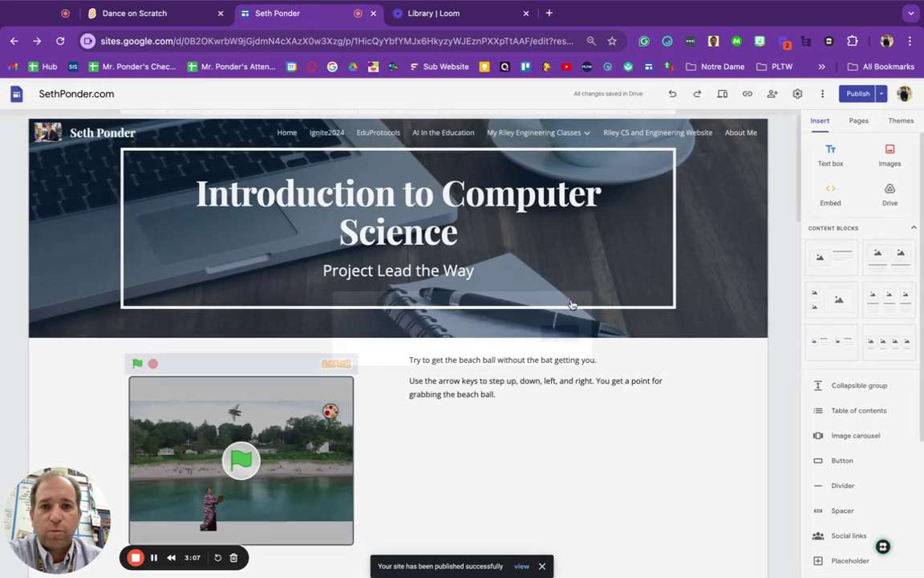
Step: Load the published site address in a new tab and scroll through the page
click(549, 14)
key(ctrl+v)
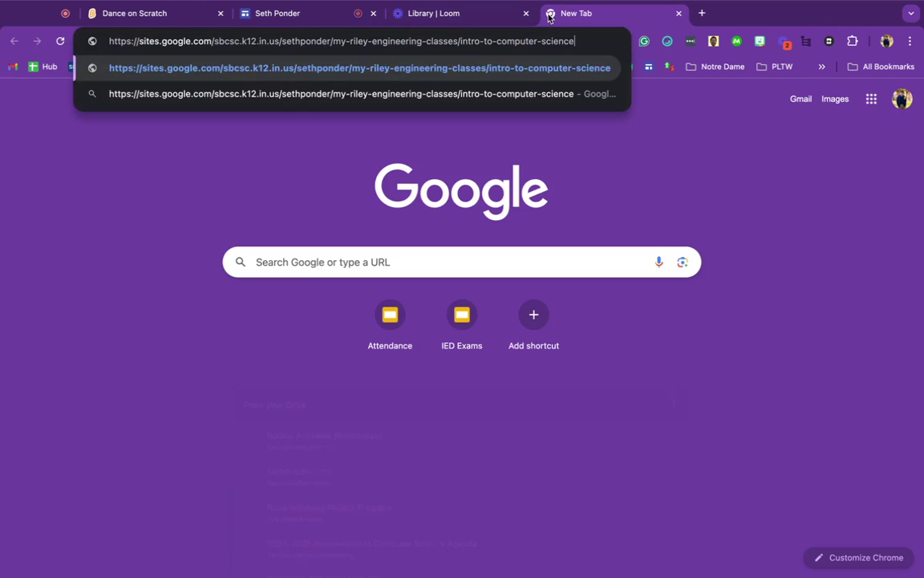
key(Return)
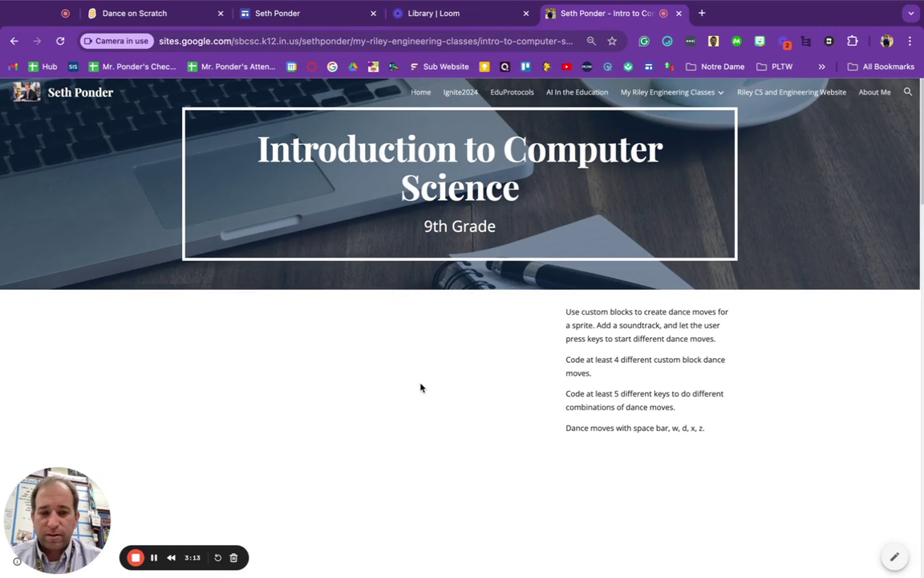
scroll(420, 385, down, 5)
scroll(406, 396, down, 5)
scroll(400, 393, up, 15)
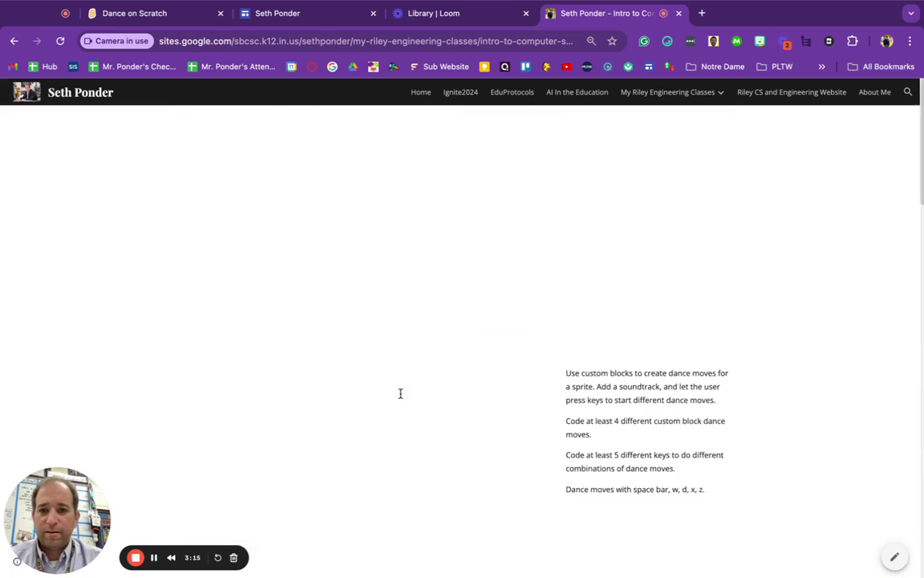
scroll(429, 401, down, 3)
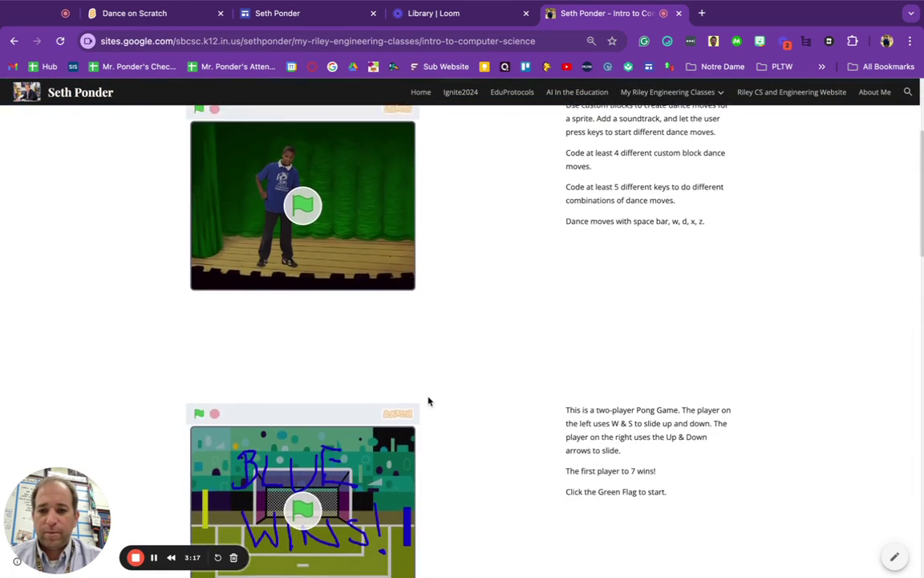
scroll(428, 401, up, 3)
scroll(428, 401, down, 1)
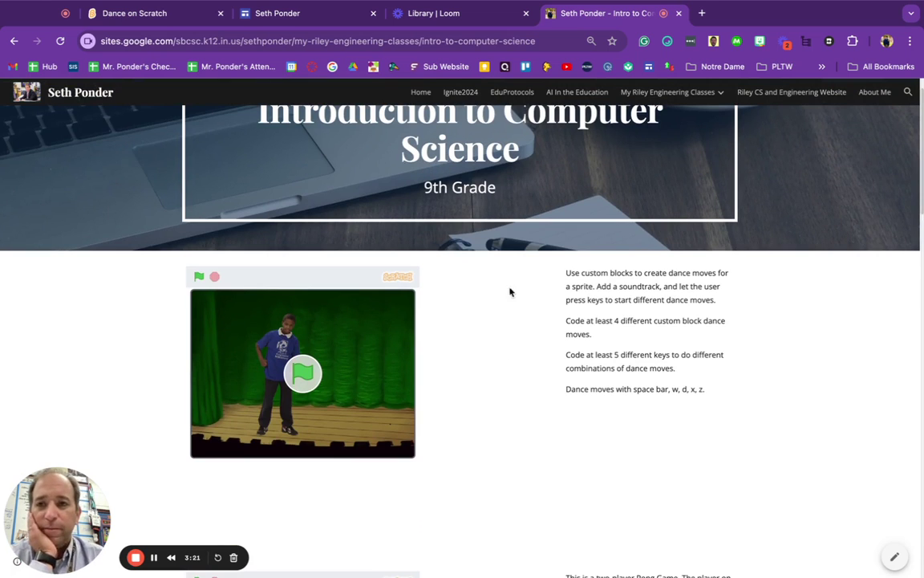
Step: Reload the live page to show the latest updates and scroll back to the top
click(60, 40)
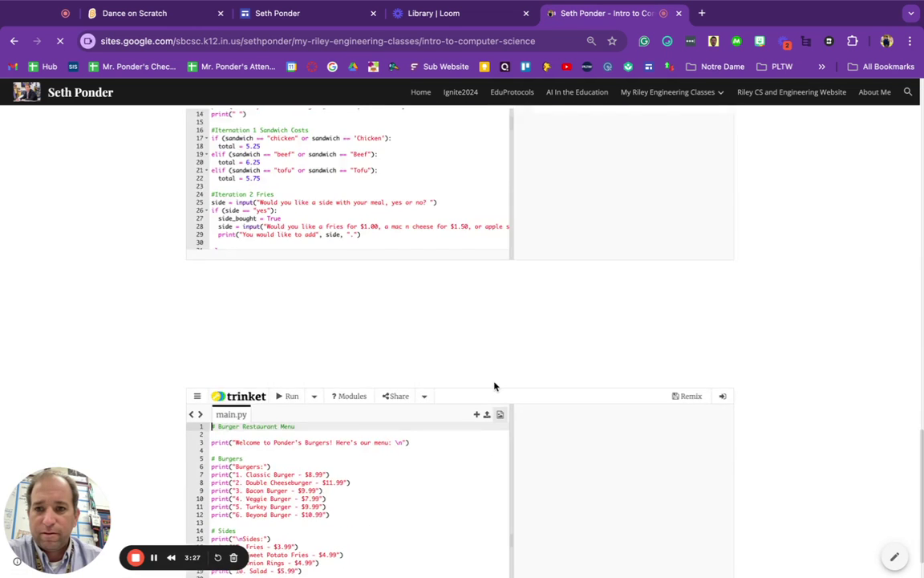
scroll(495, 385, down, 3)
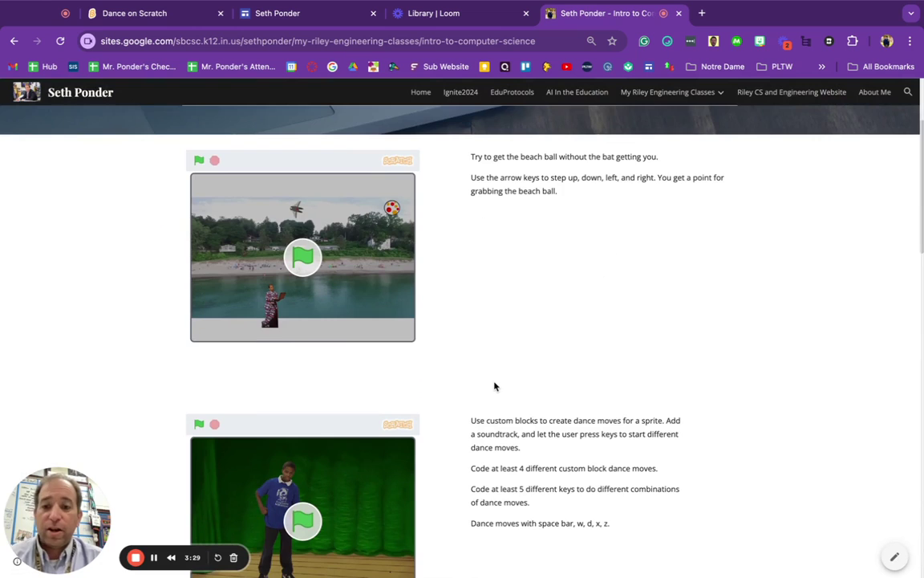
scroll(495, 386, up, 2)
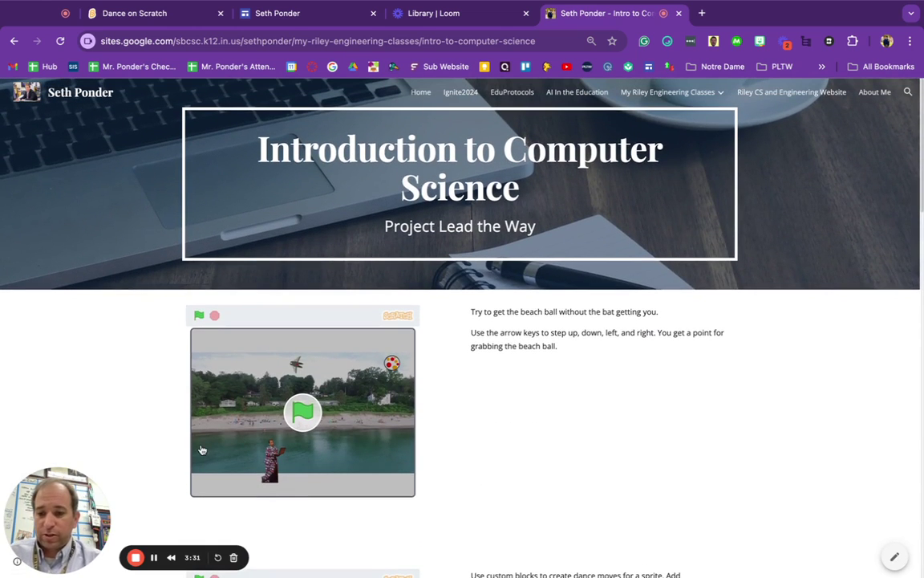